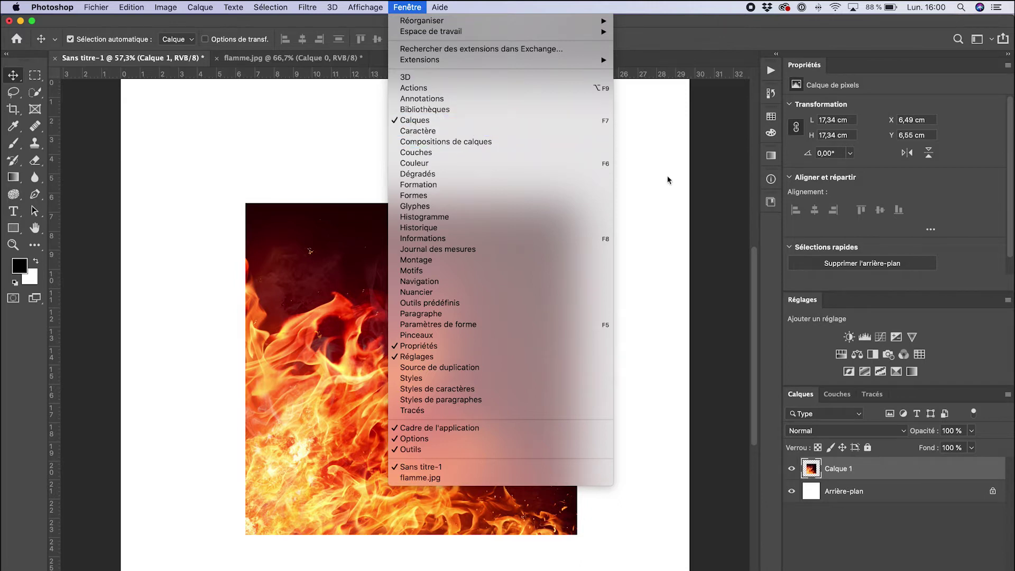
Show the libraries and start Create from Image (Créer à partir d'une image) on the flame layer, moving its dialog aside.
click(711, 208)
click(769, 203)
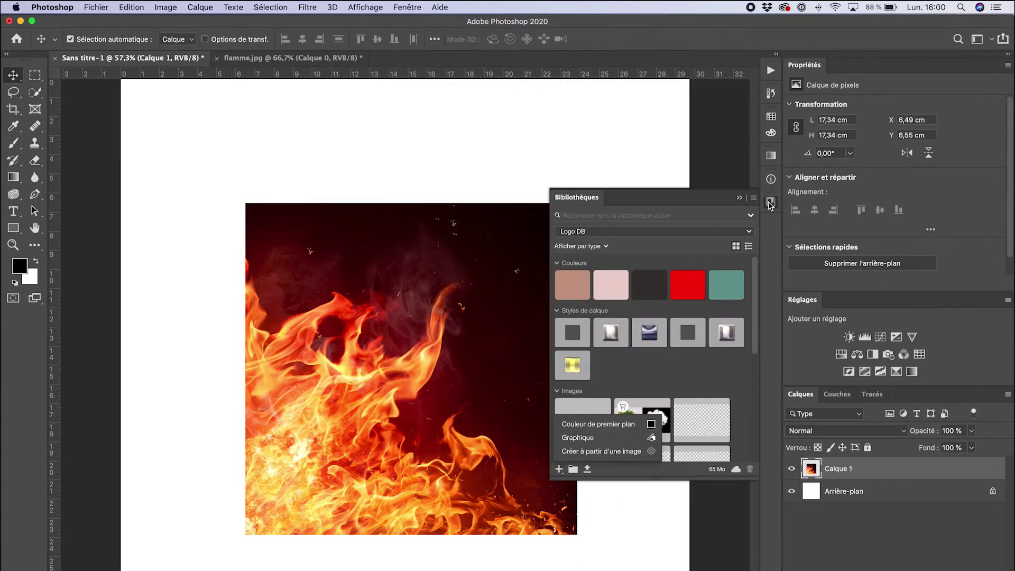
click(558, 470)
click(558, 470)
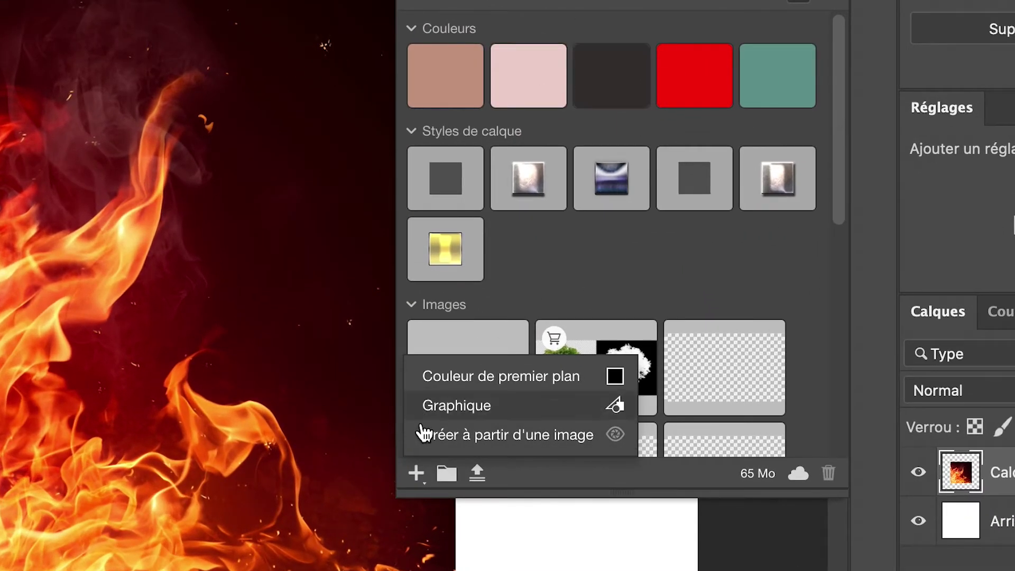
click(461, 436)
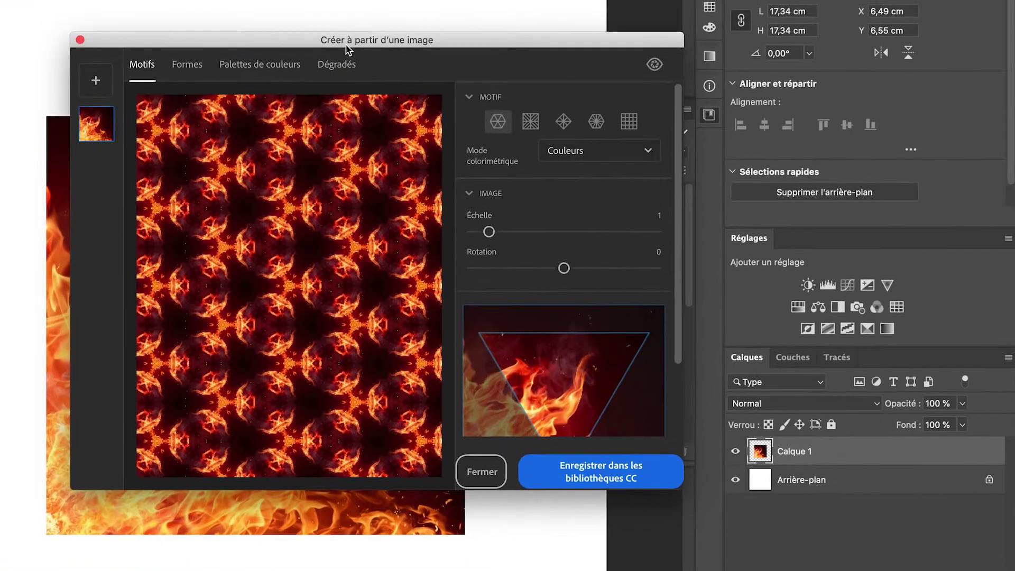
drag(346, 49, 677, 21)
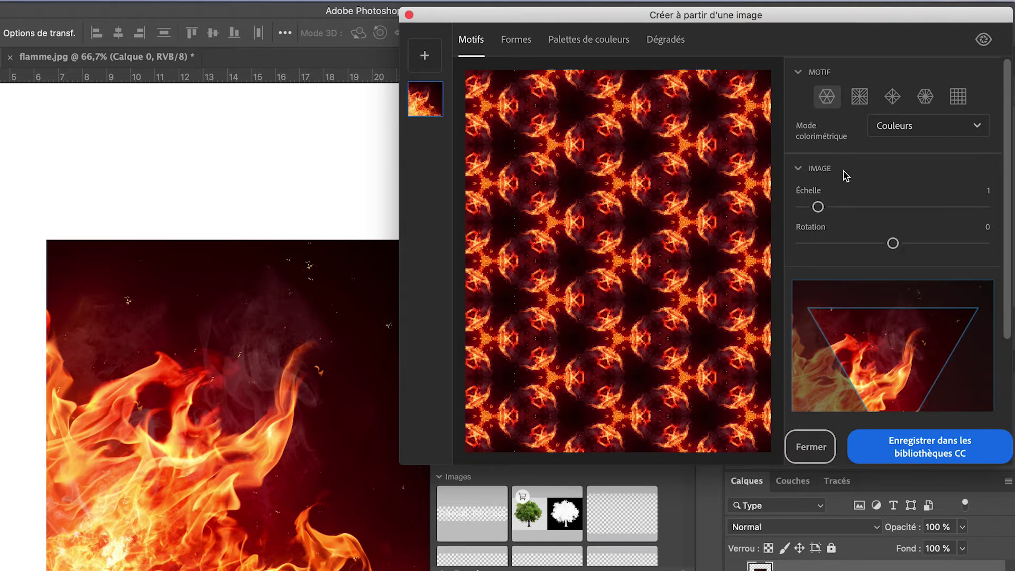
Enlarge the dialog and tune the triangular pattern to scale 4.6 and rotation 3 with a shifted sample area.
drag(818, 206, 847, 206)
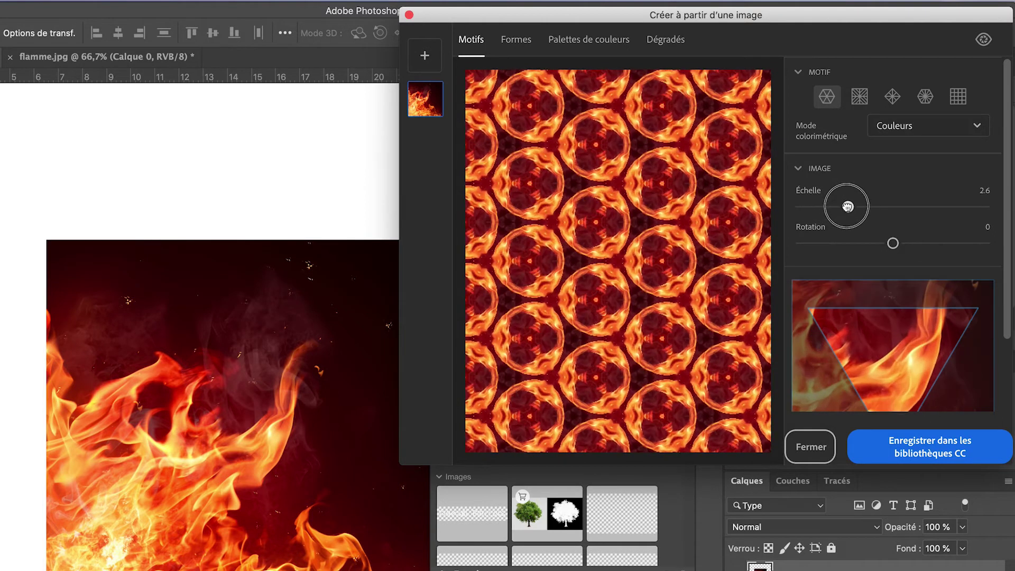
drag(773, 466, 777, 570)
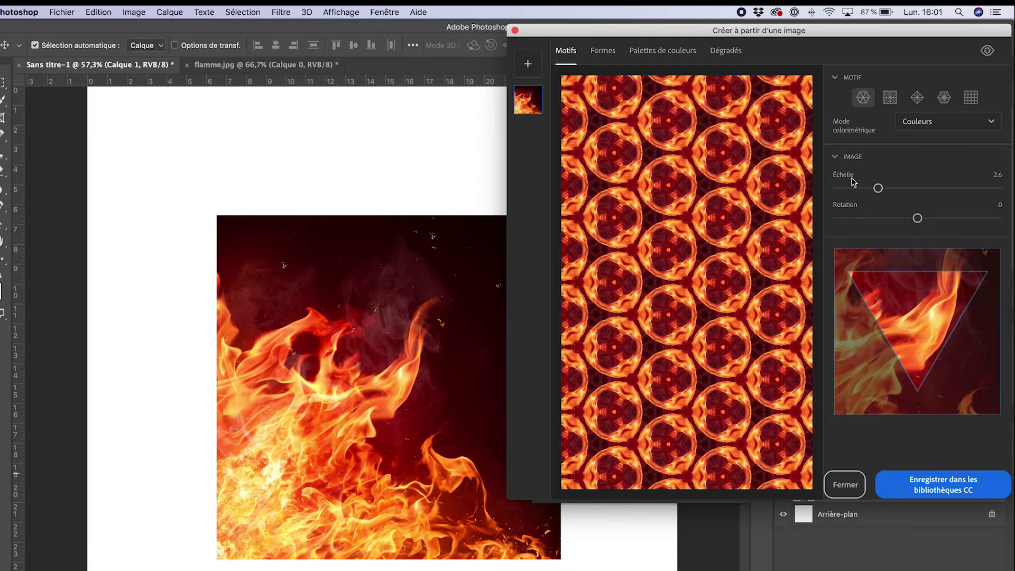
drag(877, 188, 918, 218)
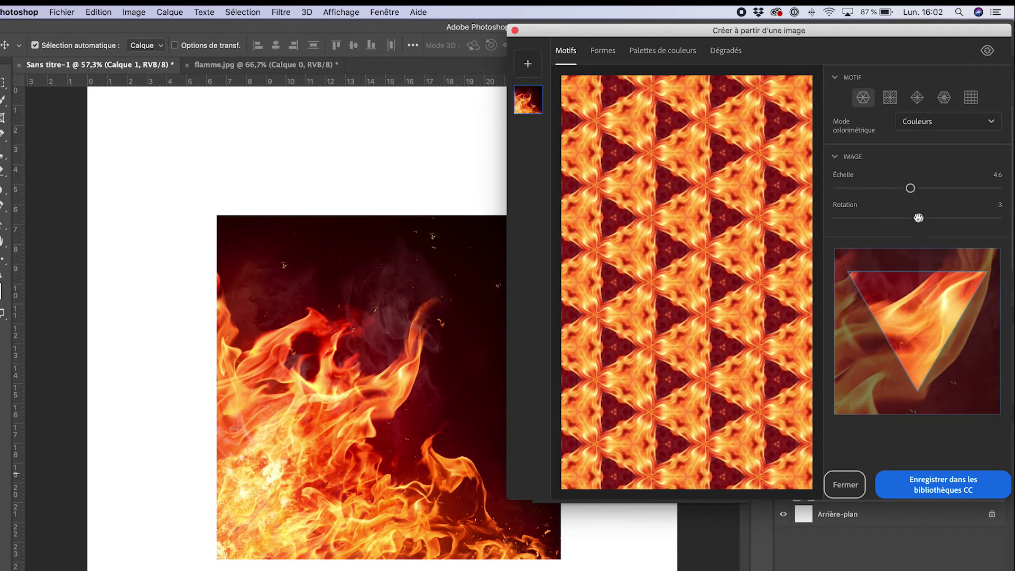
drag(918, 304, 885, 298)
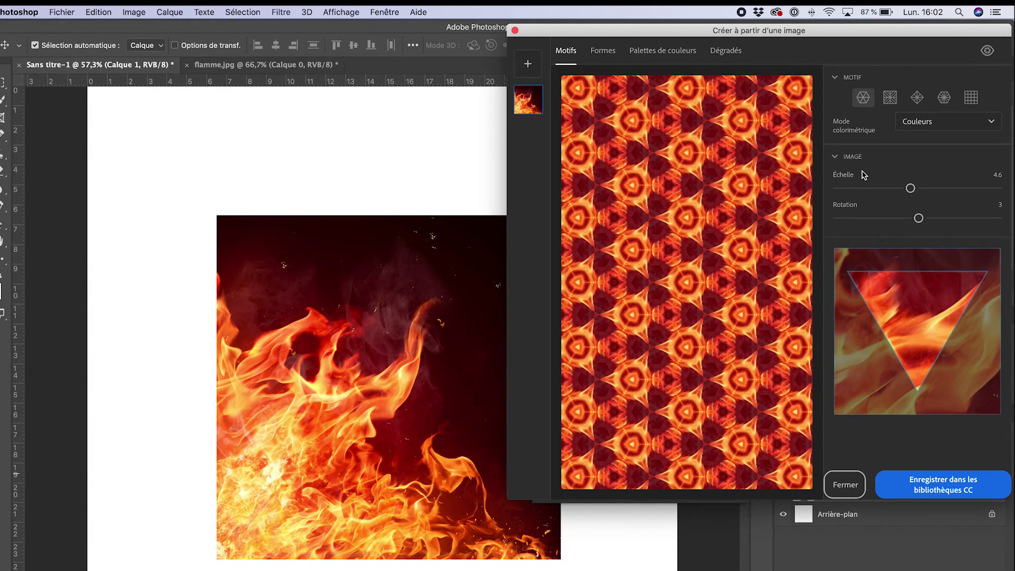
Set the triangular pattern to scale 6.9 and rotation -52, and reposition its sample area on the flames.
drag(910, 188, 947, 188)
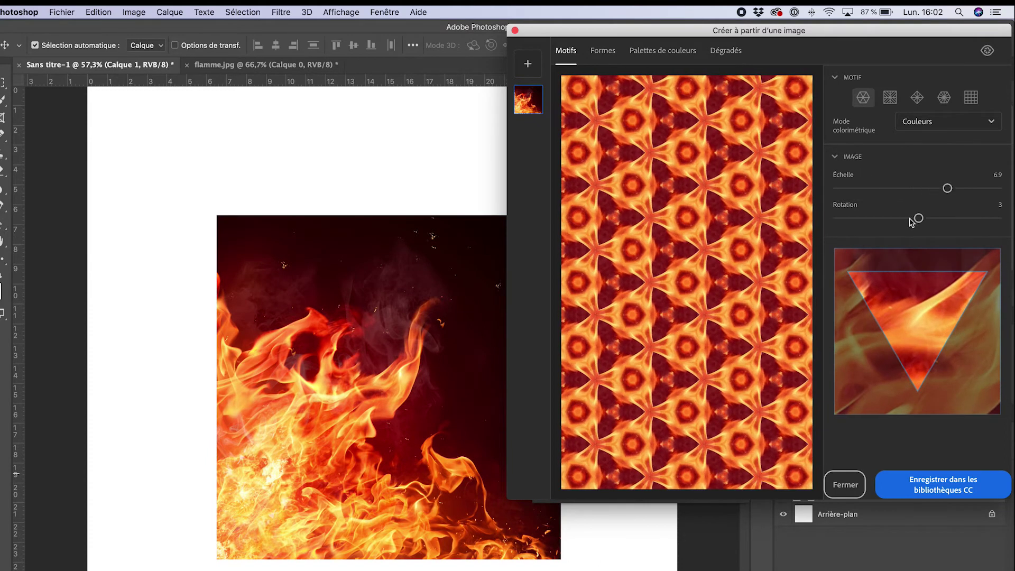
drag(916, 221, 894, 218)
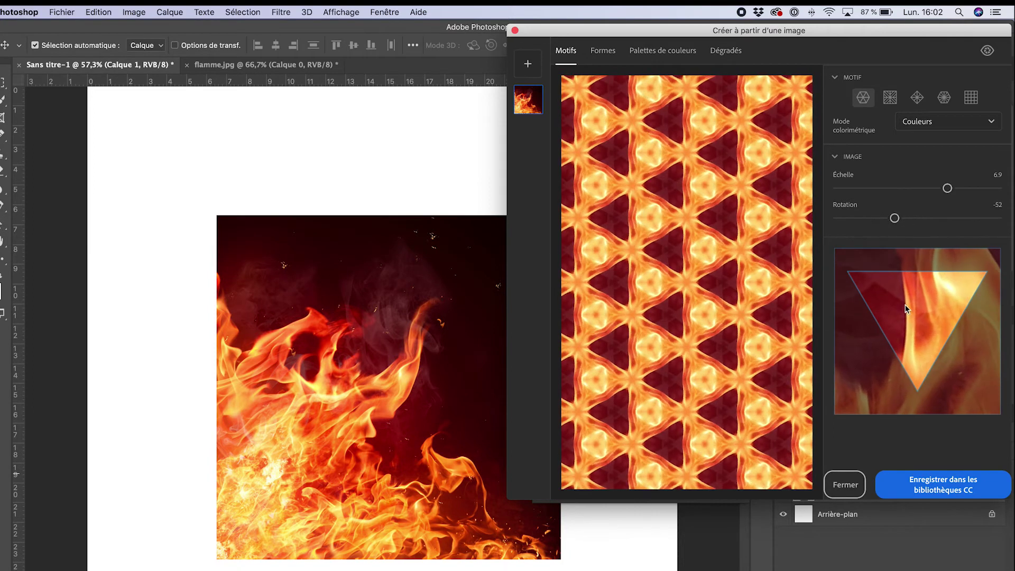
drag(902, 325, 899, 356)
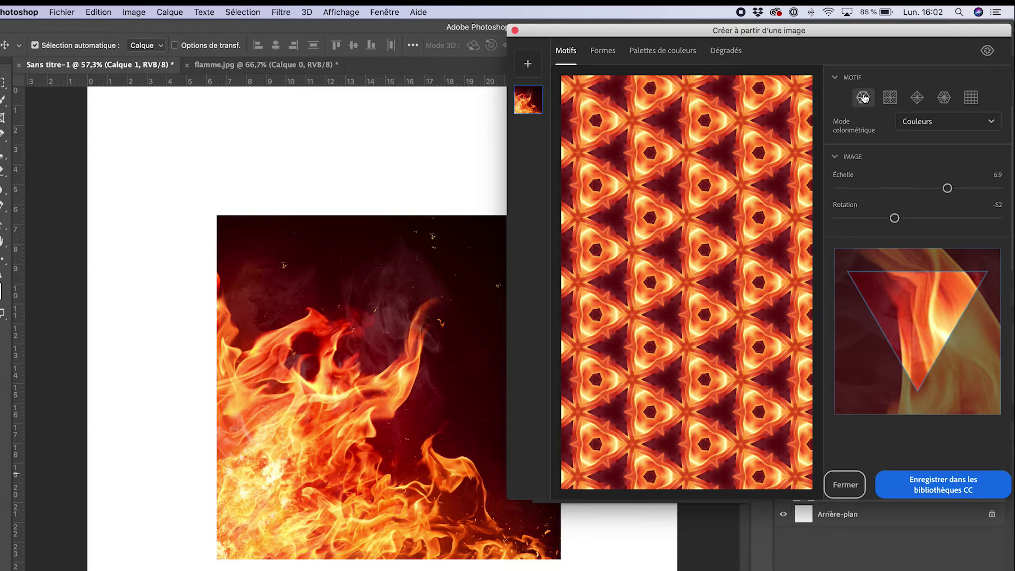
Try the second pattern layout with scale 3.2, rotation 53 and a shifted sample area.
click(890, 99)
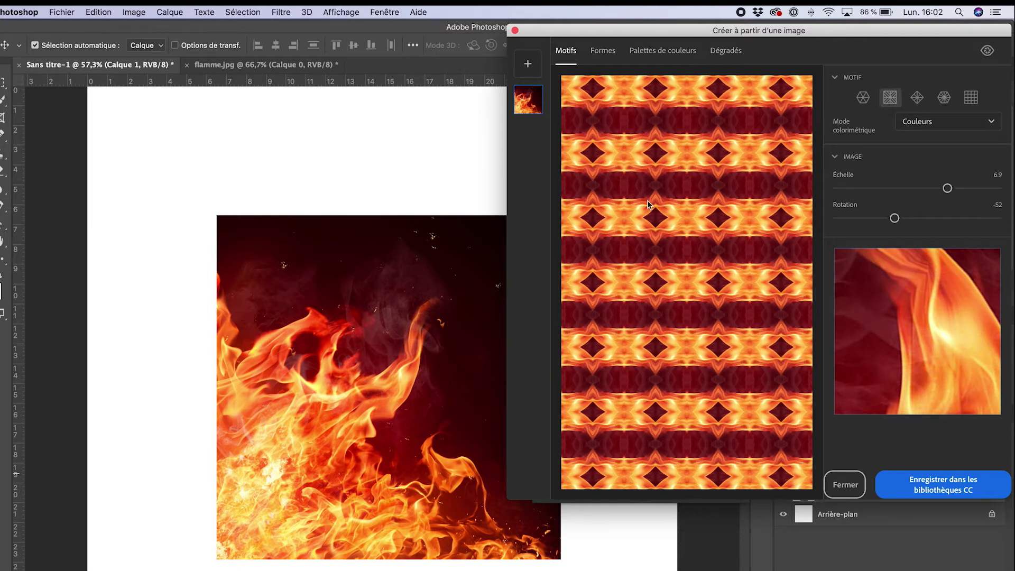
drag(946, 189, 941, 217)
drag(922, 356, 954, 347)
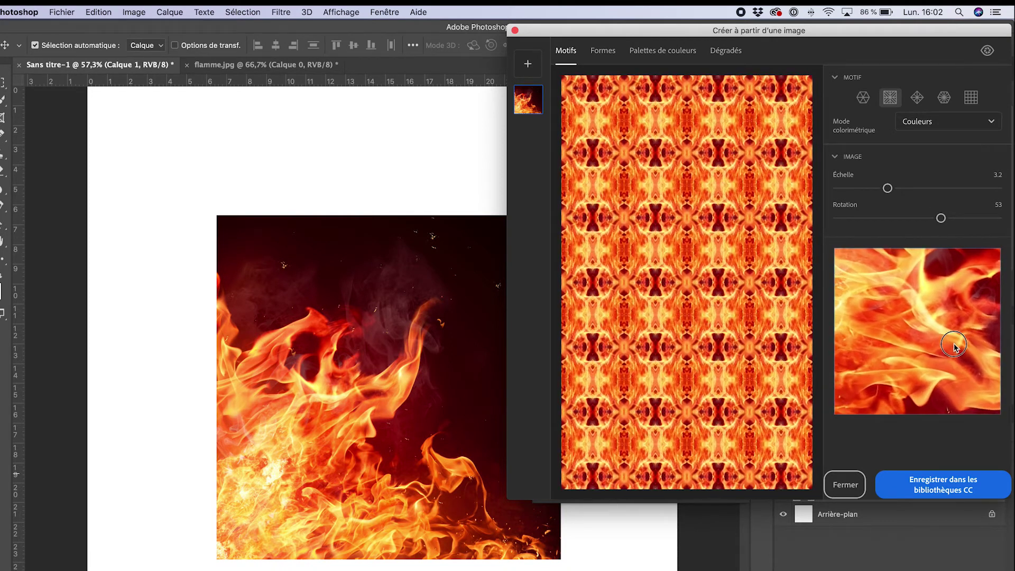
Try the third pattern layout with scale 2.7, rotation 24 and a shifted sample area.
click(918, 99)
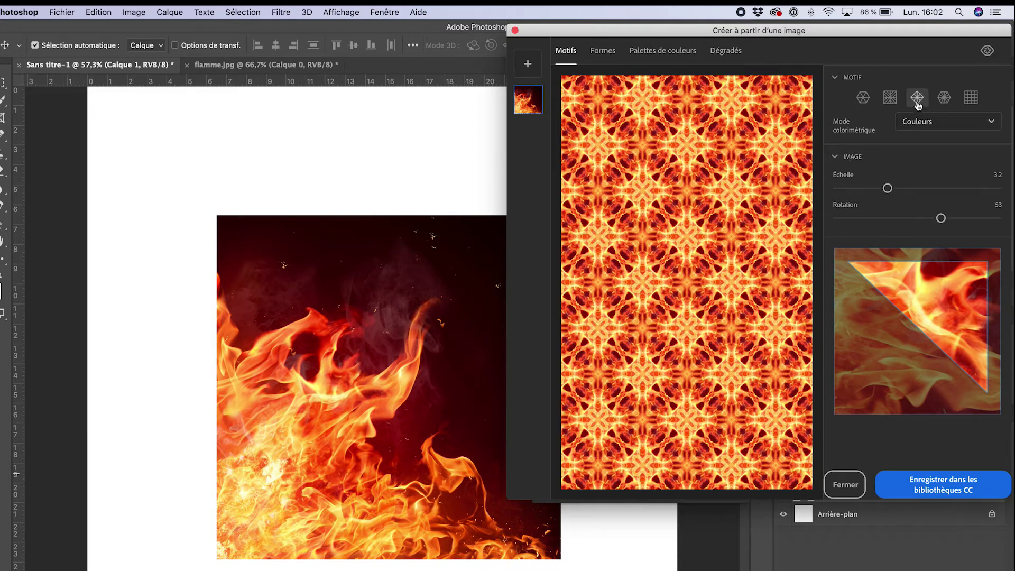
mouse_move(888, 190)
mouse_down()
mouse_move(914, 188)
mouse_move(877, 191)
mouse_up()
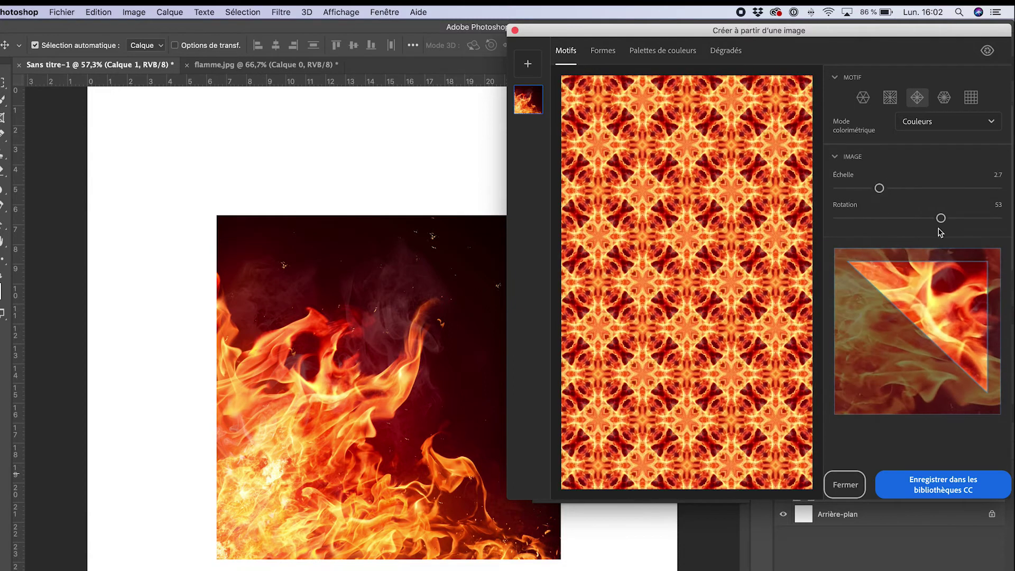
drag(940, 218, 928, 218)
mouse_move(936, 317)
mouse_down()
mouse_move(920, 329)
mouse_move(928, 317)
mouse_up()
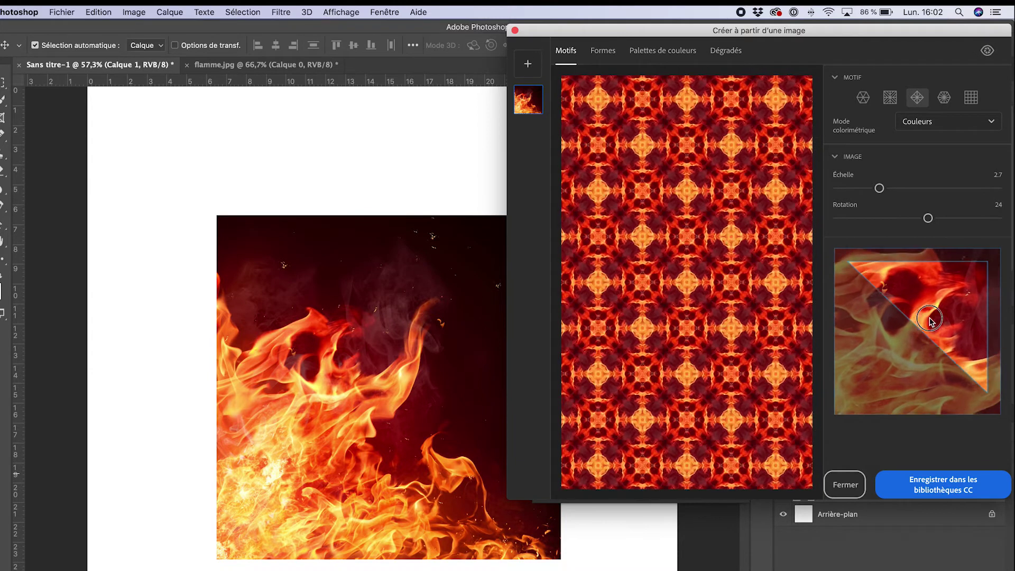
Try the fourth pattern layout with scale 3.7 and rotation 38.
click(944, 101)
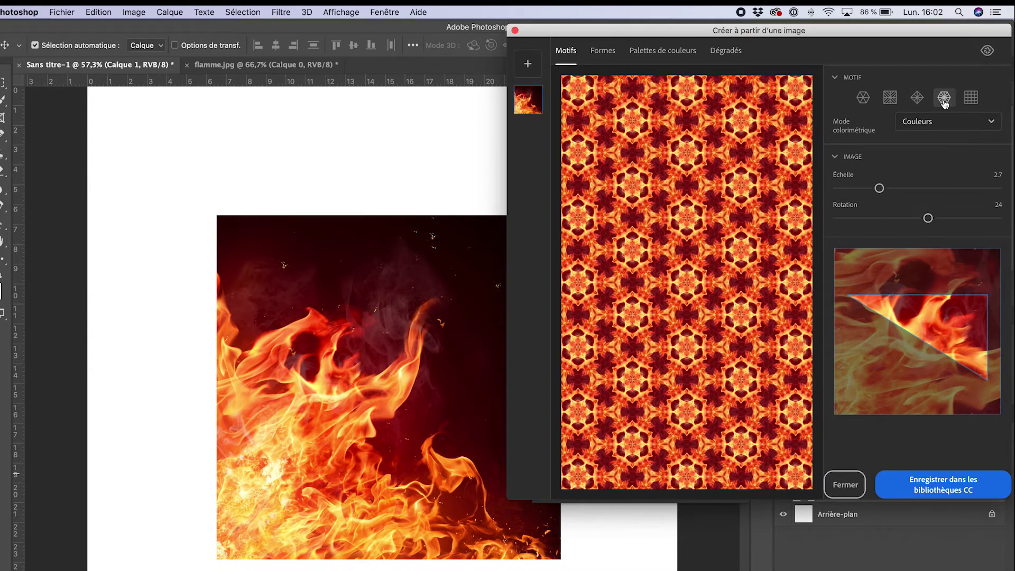
drag(879, 188, 896, 188)
mouse_move(927, 218)
mouse_down()
mouse_move(909, 218)
mouse_move(935, 217)
mouse_up()
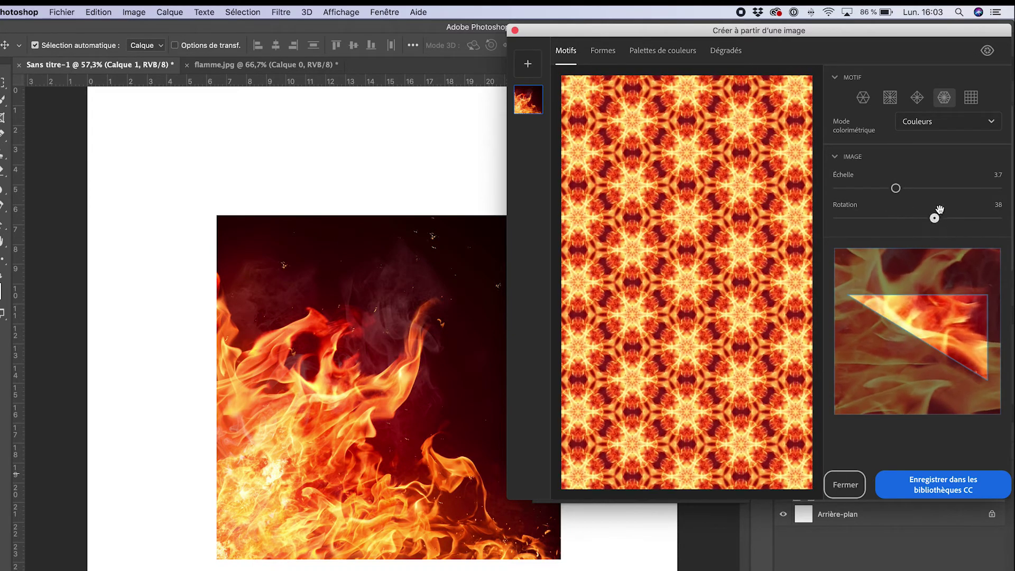
Try the plain grid pattern layout with scale 4.9 and rotation 4, and go back to the fourth layout.
click(971, 103)
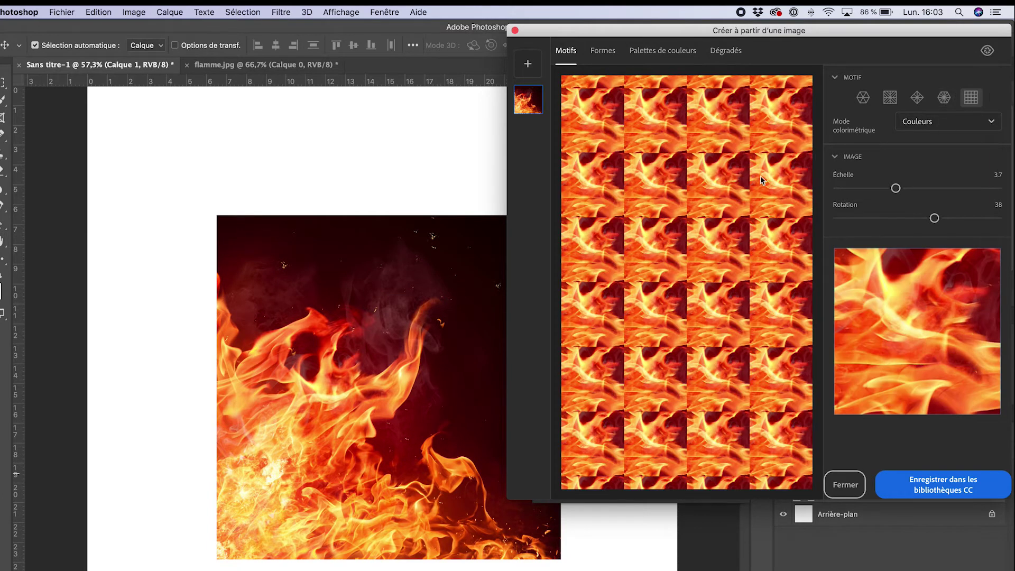
drag(894, 187, 918, 217)
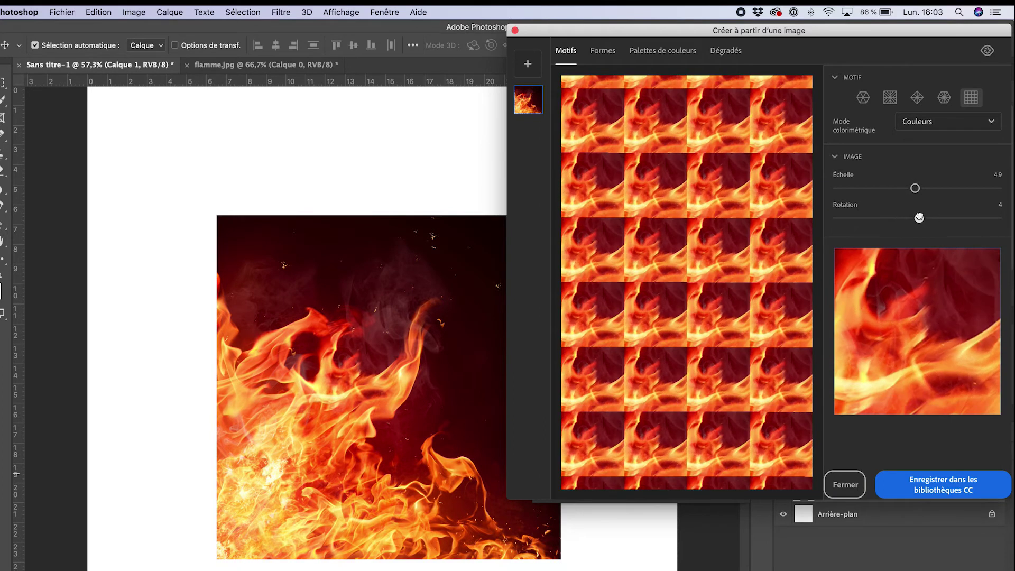
click(943, 97)
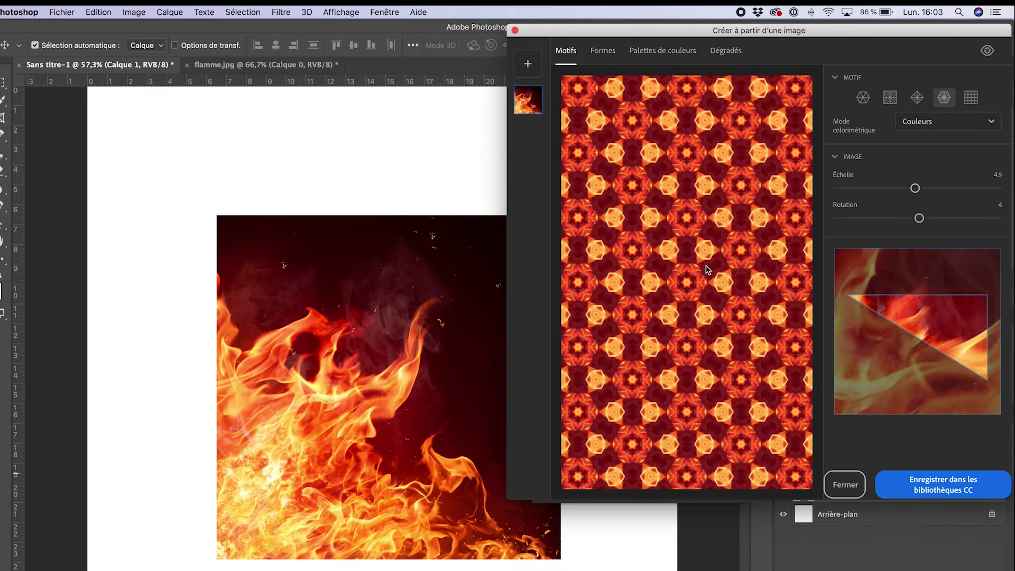
Set the first, triangular pattern layout to scale 2.7 and rotation 50, and save the pattern to the CC libraries.
click(862, 97)
drag(916, 186, 879, 187)
drag(919, 217, 939, 218)
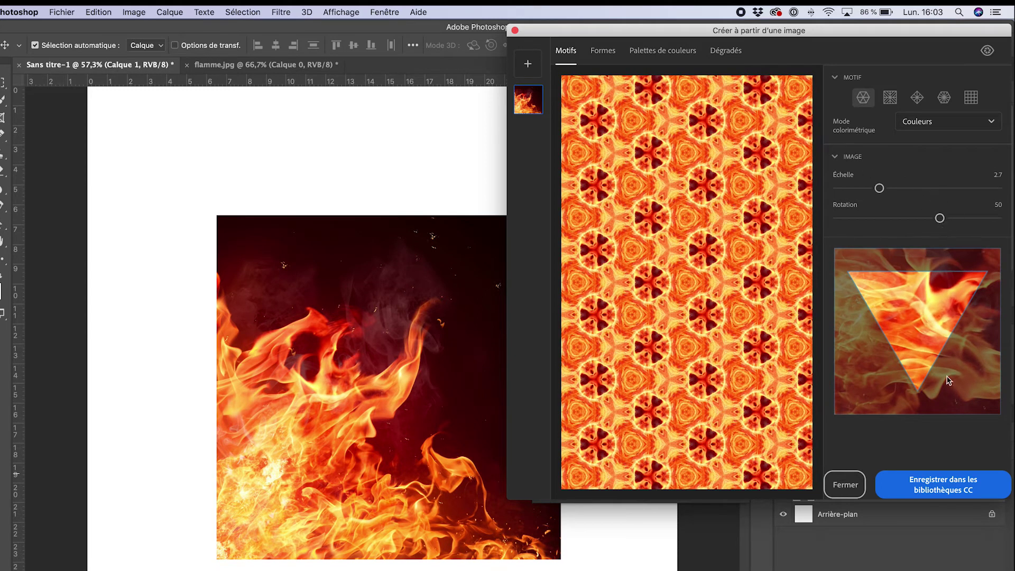
click(937, 487)
Look at the shapes option, and resample three colours of the flame image's colour palette to #3A0202, #780603 and #570903.
click(602, 53)
click(663, 51)
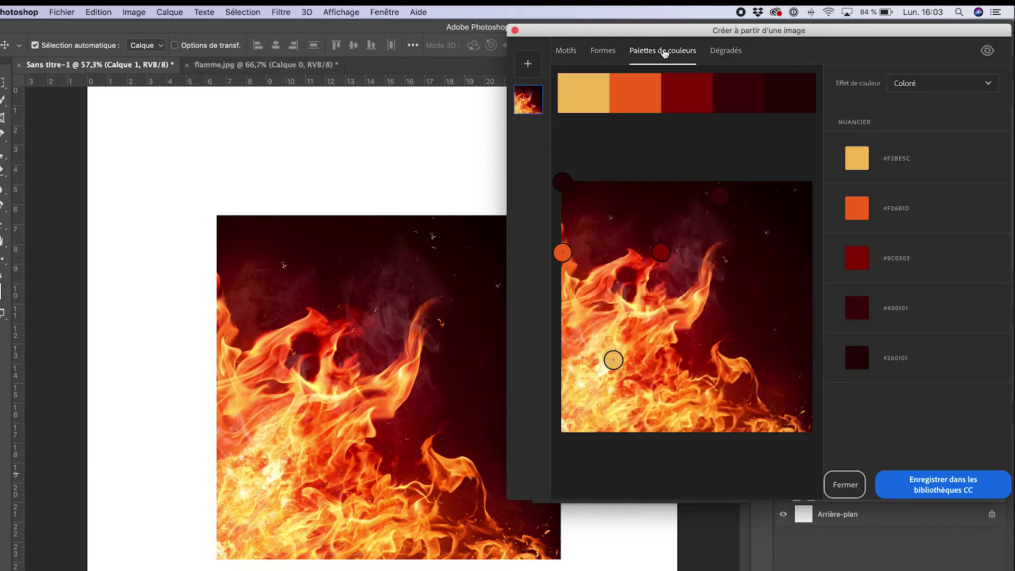
drag(672, 253, 728, 251)
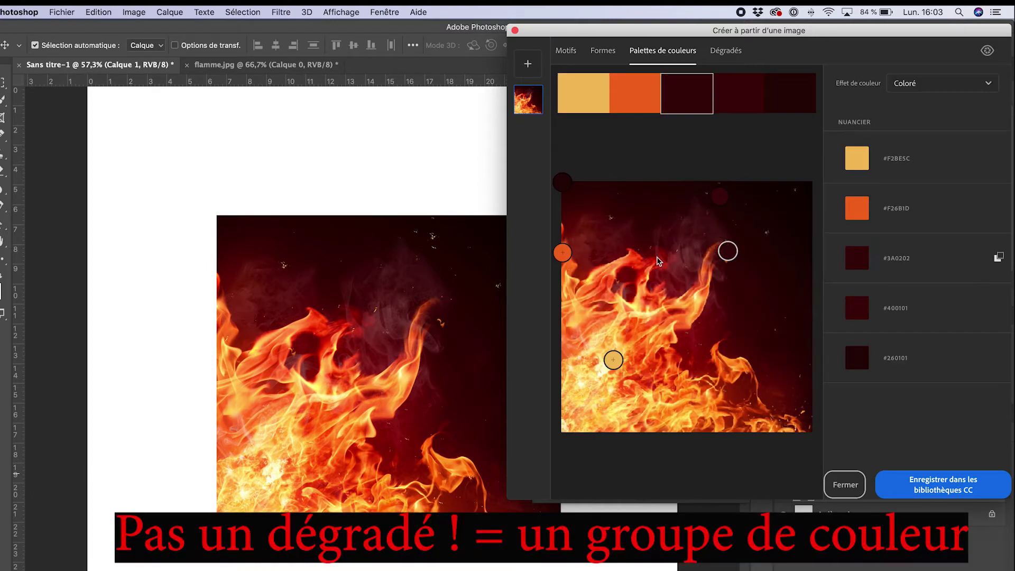
drag(563, 252, 623, 274)
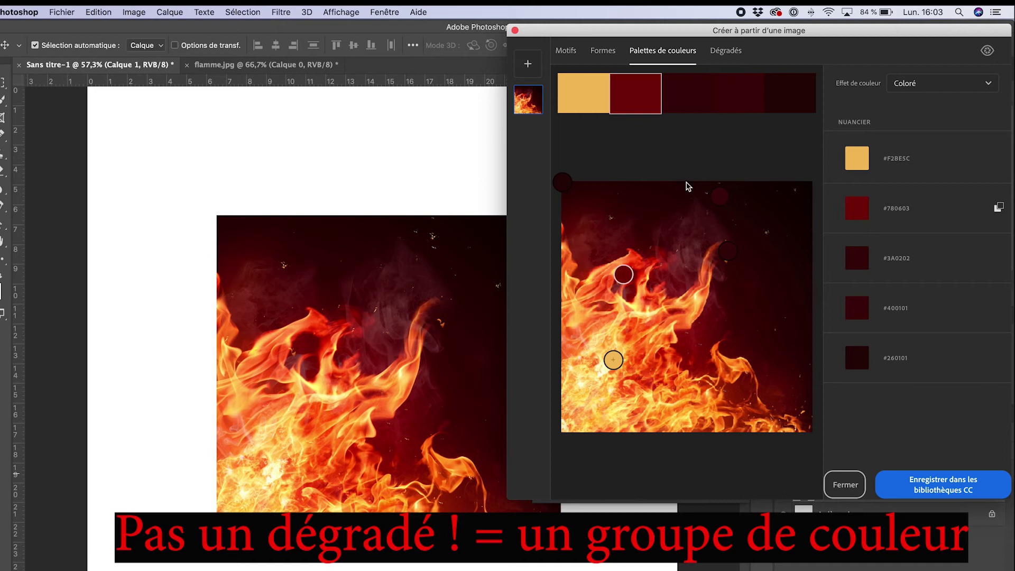
drag(566, 184, 597, 219)
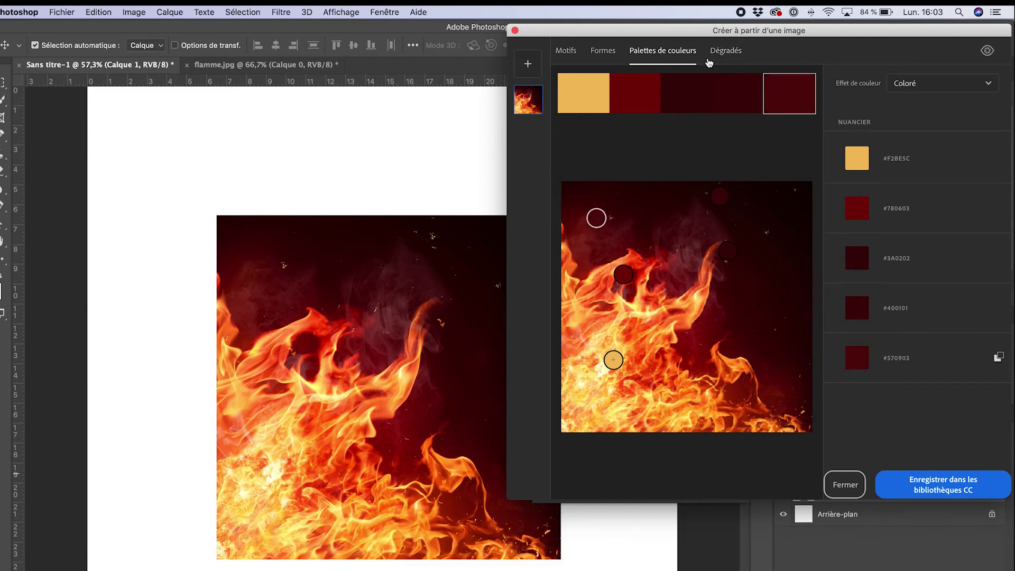
Resample the flame gradient's middle stop to #FE760E and its last stop to #81200D.
click(726, 52)
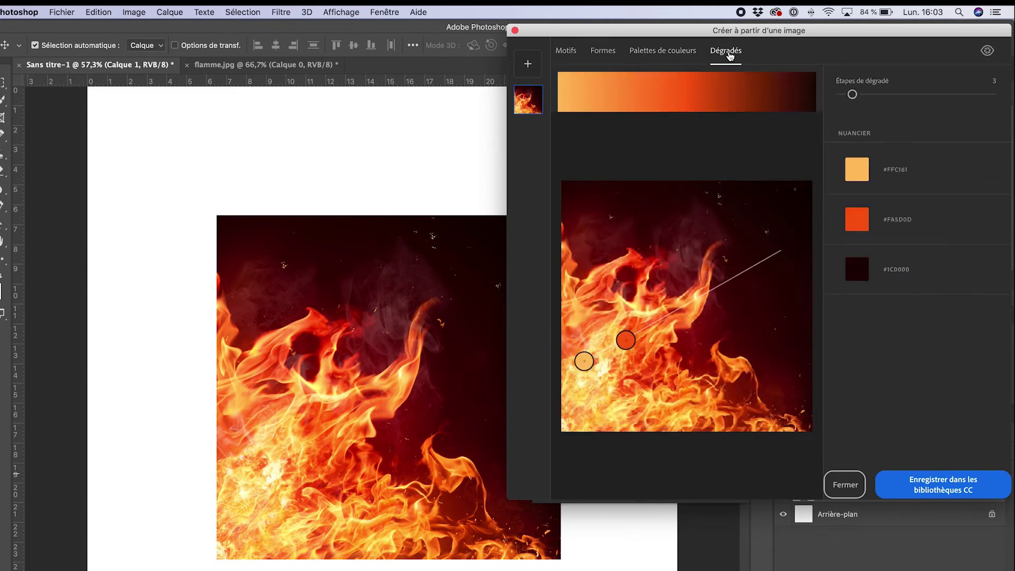
drag(626, 341, 740, 374)
drag(782, 247, 717, 248)
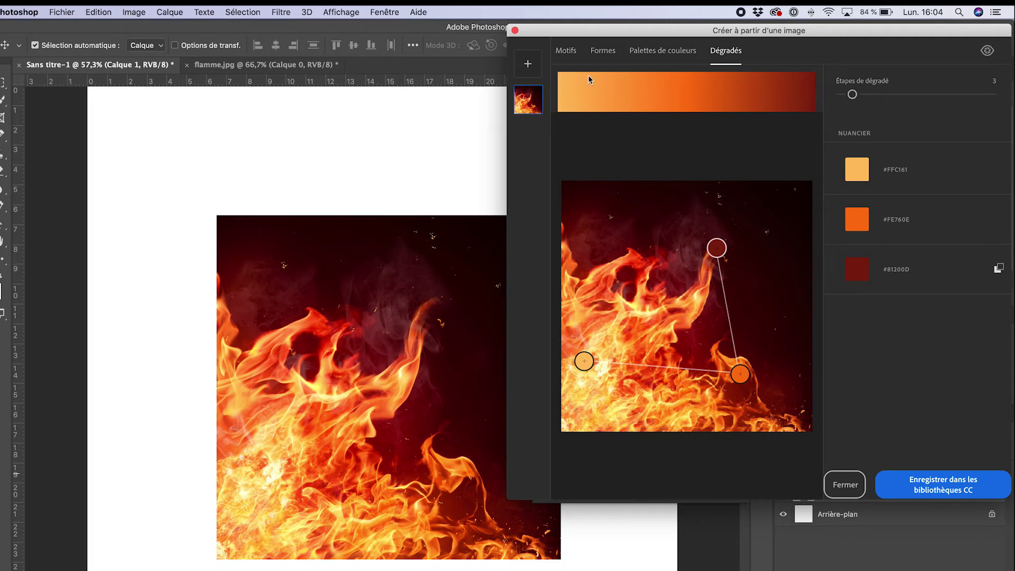
Close the Create from Image dialog and add a fill layer using the third library pattern at 67% scale.
click(565, 50)
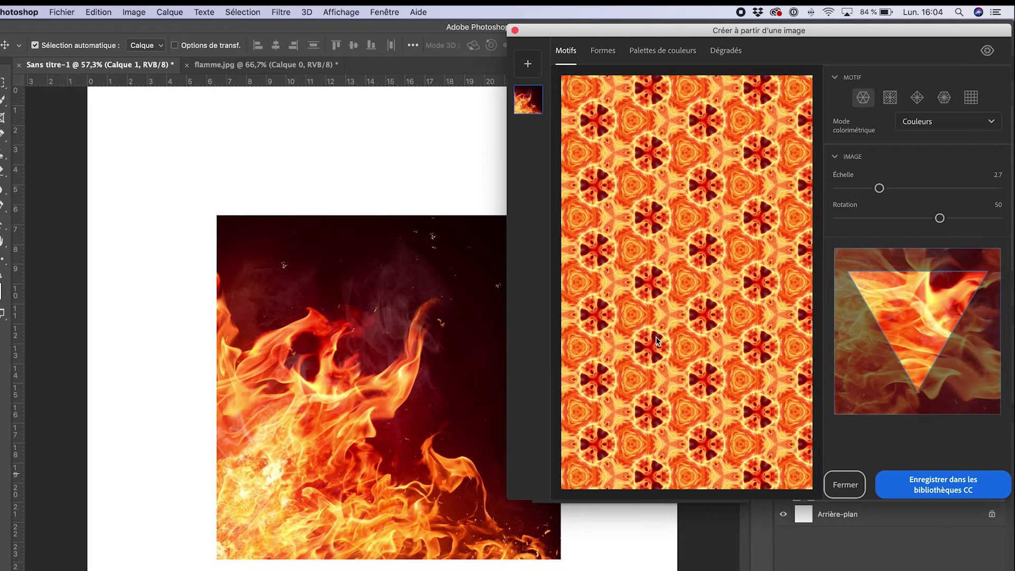
click(845, 484)
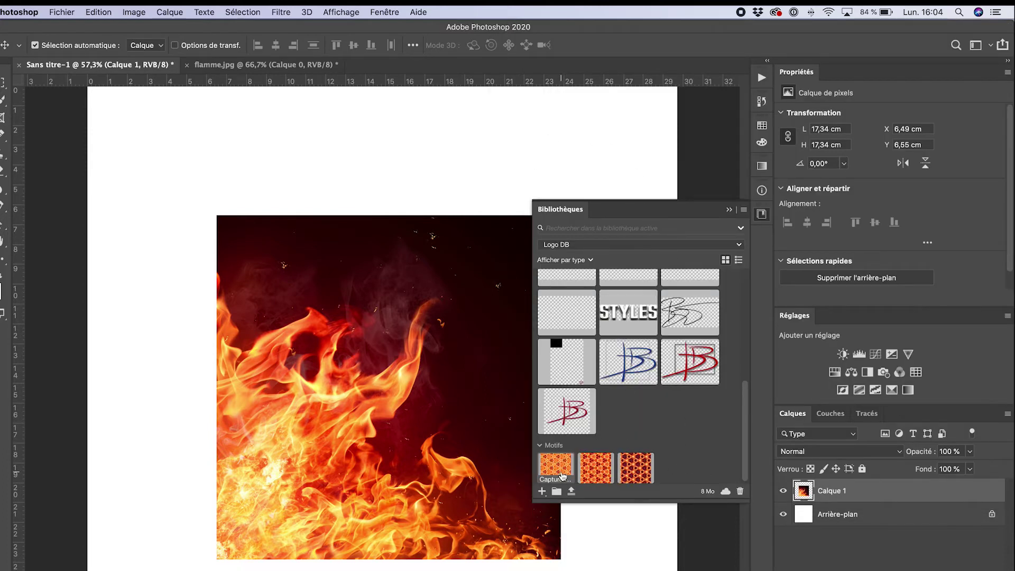
click(634, 465)
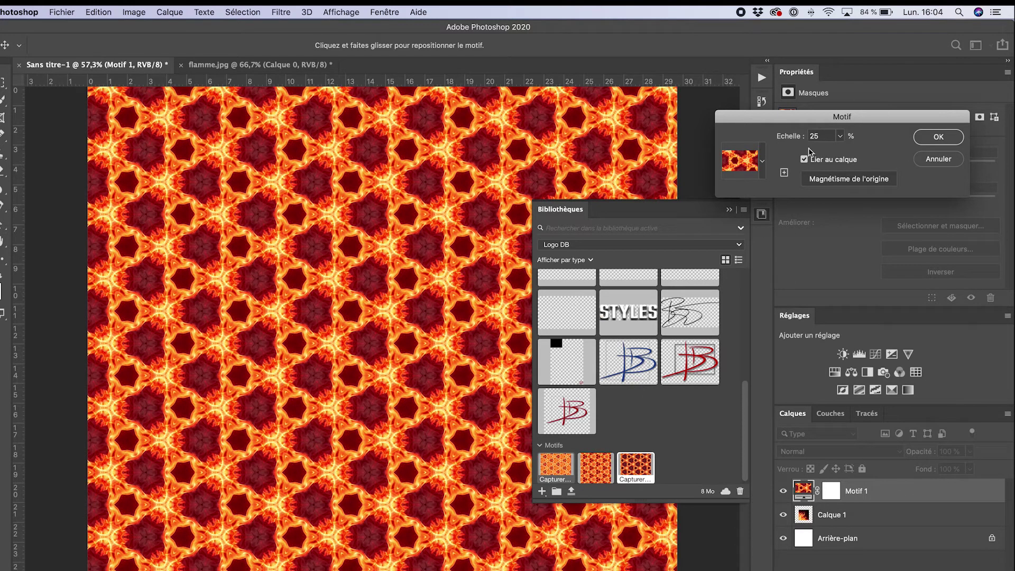
drag(834, 116, 781, 94)
click(728, 209)
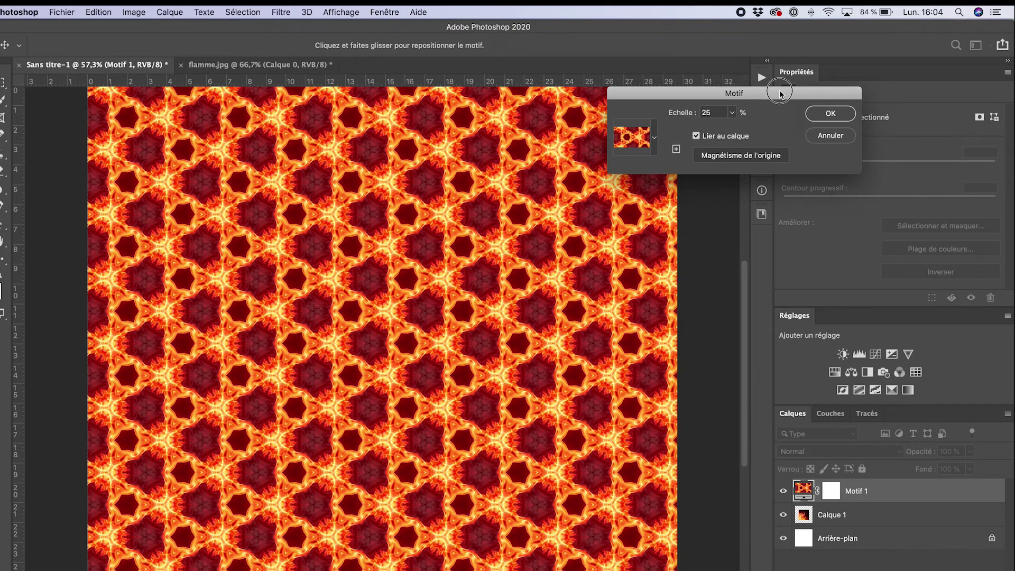
click(732, 112)
mouse_move(731, 130)
mouse_down()
mouse_move(787, 131)
mouse_move(734, 128)
mouse_up()
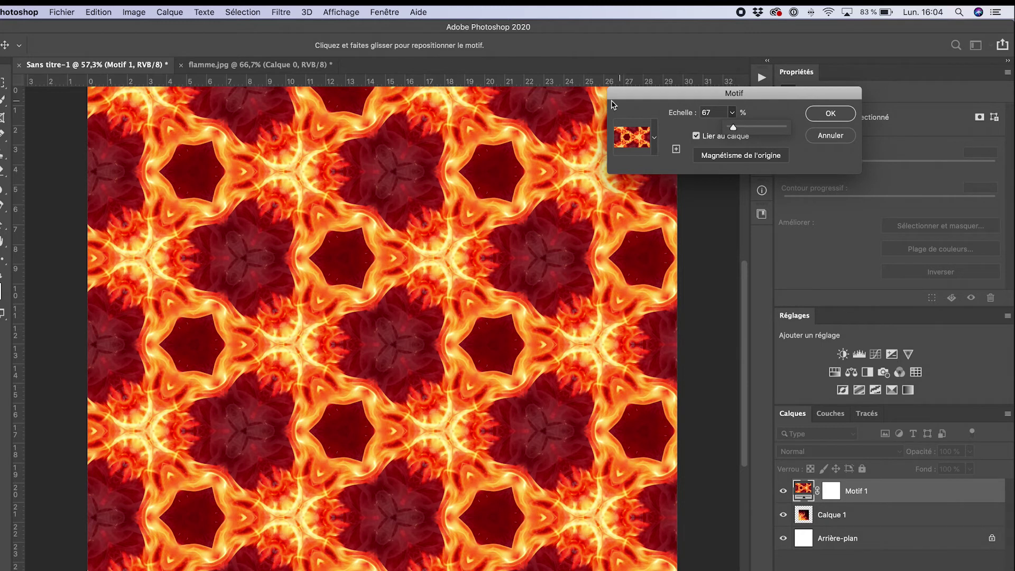
click(825, 113)
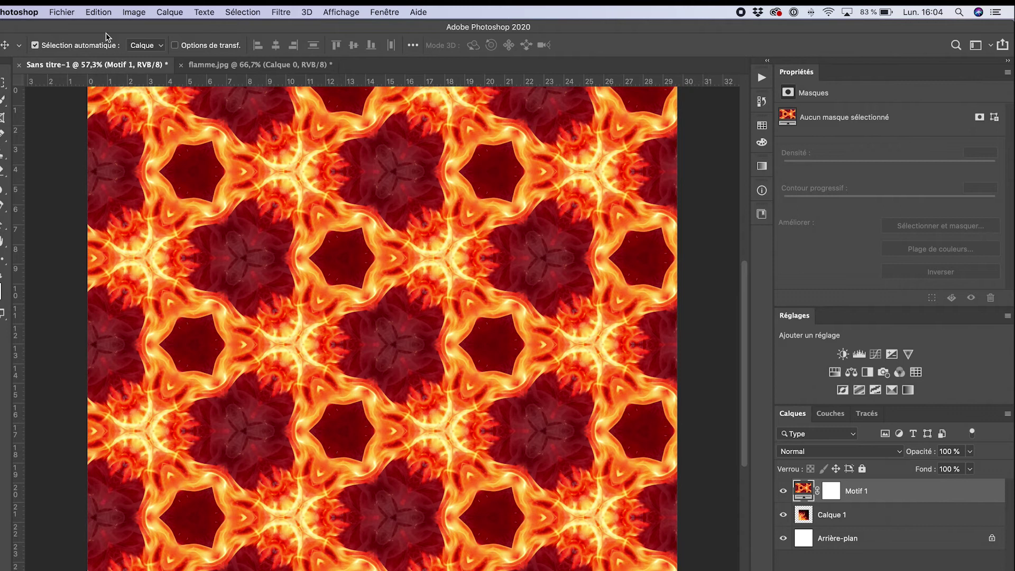
Create a new document 600 mm wide and 600 mm high at 300 pixels per inch with a white background.
click(70, 12)
click(72, 27)
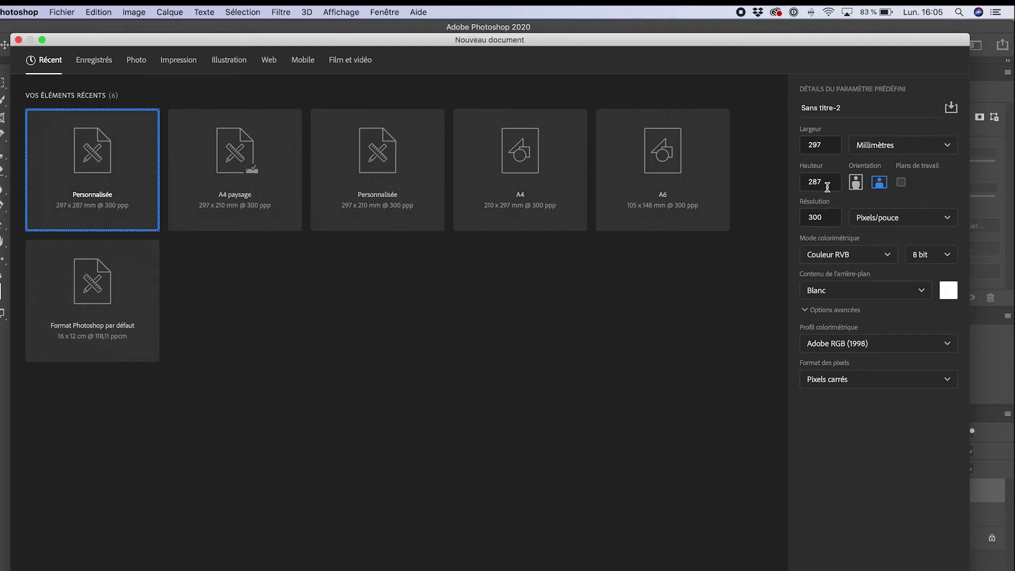
double_click(826, 143)
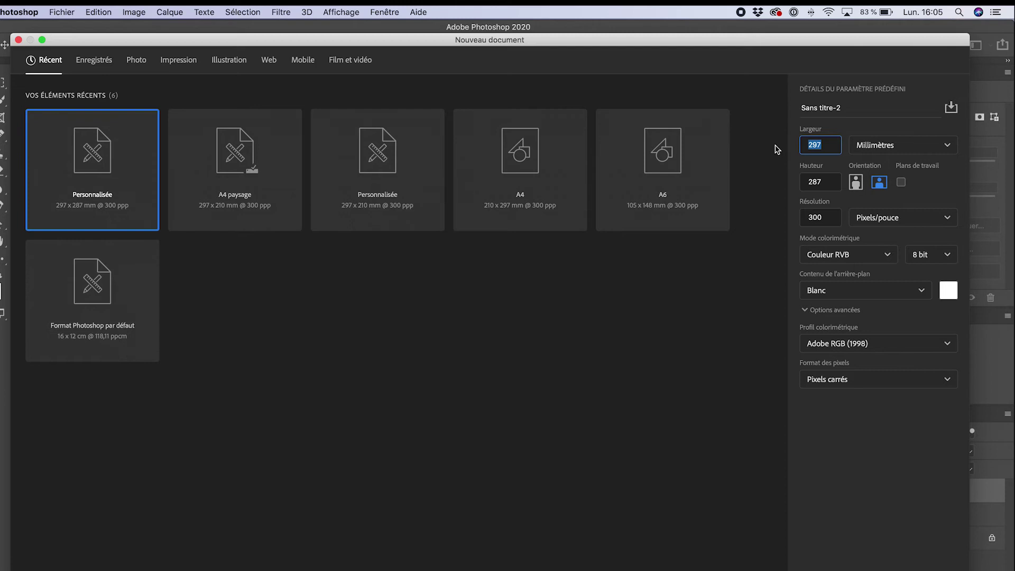
text(600)
double_click(801, 183)
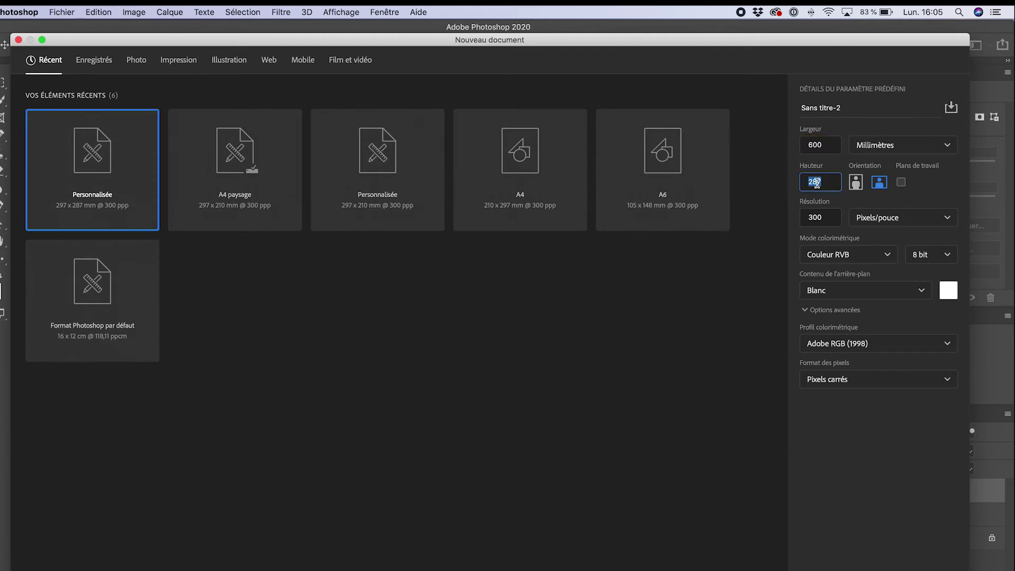
text(600)
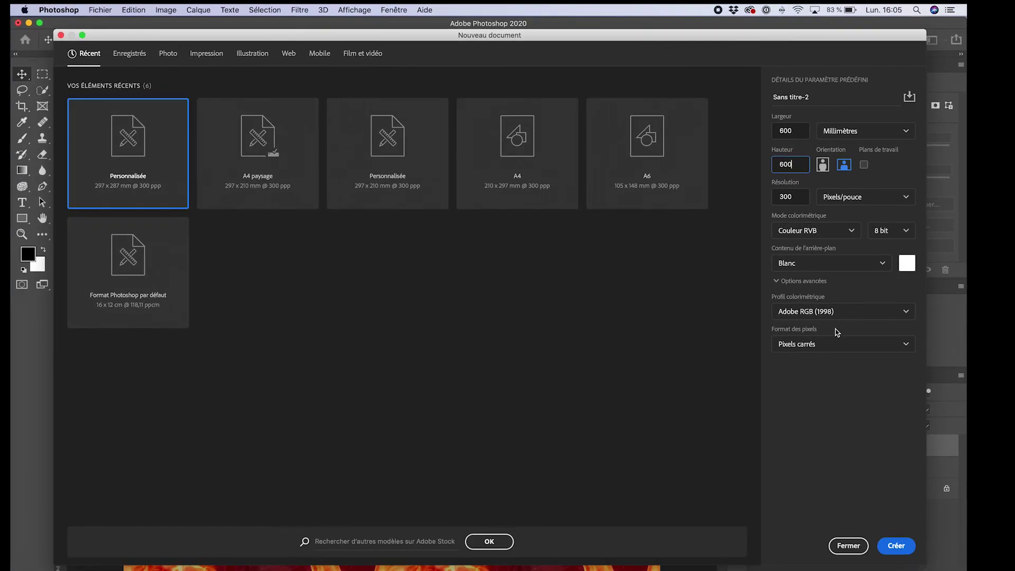
click(898, 552)
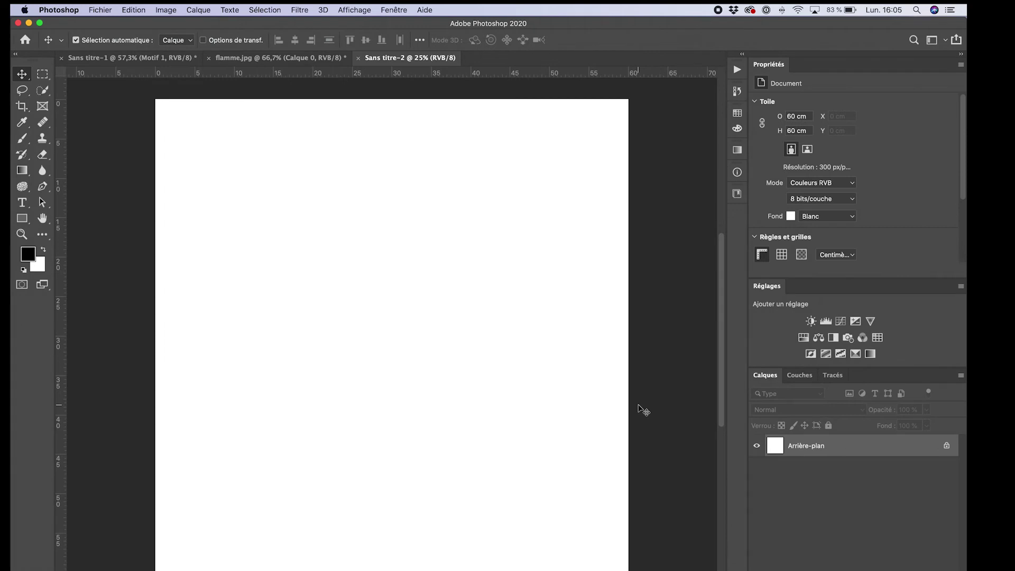
Add a pattern fill layer from the third library pattern to the new document and set its scale to 78%.
click(737, 194)
double_click(626, 421)
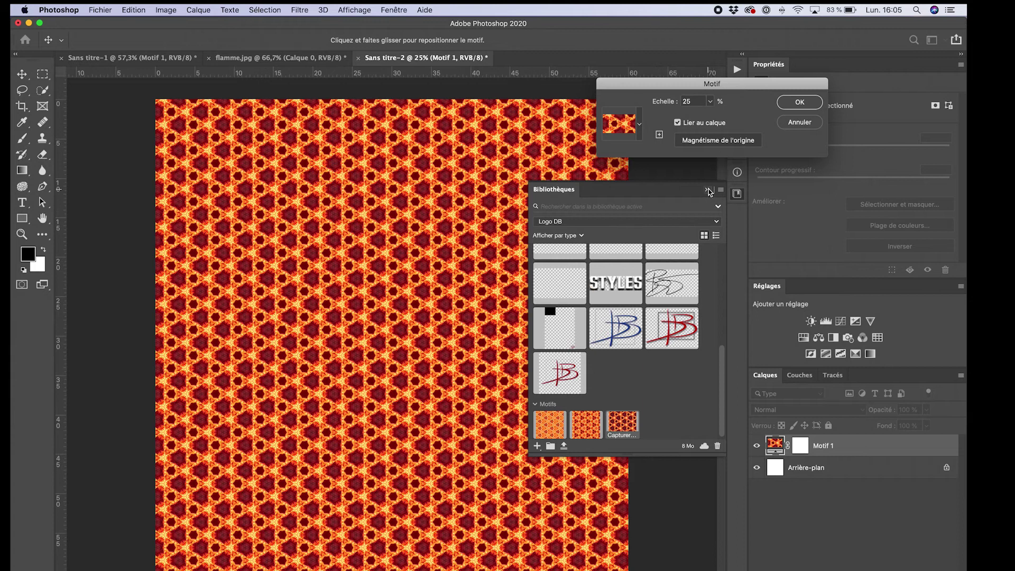
click(707, 190)
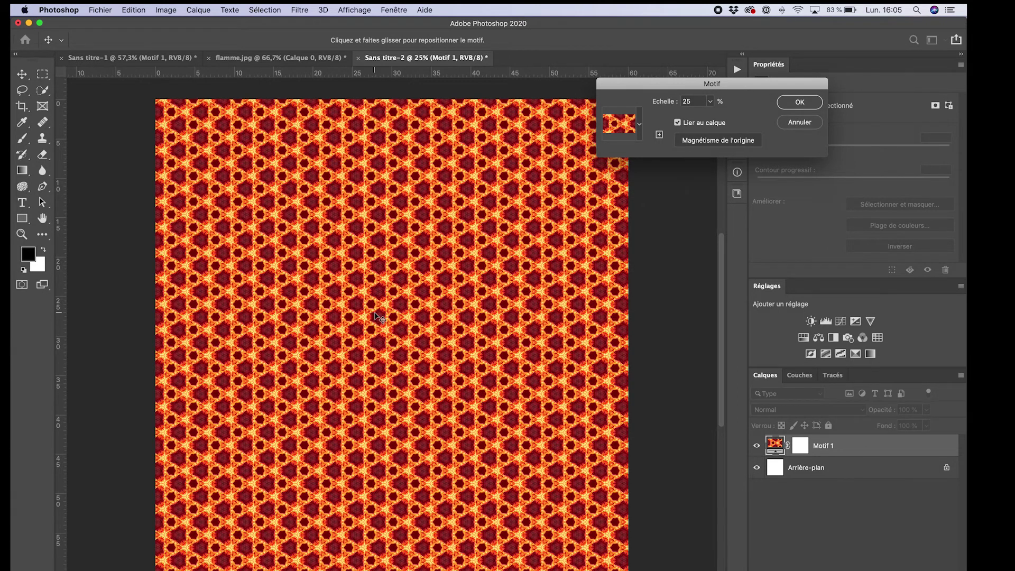
click(707, 103)
drag(710, 115, 711, 117)
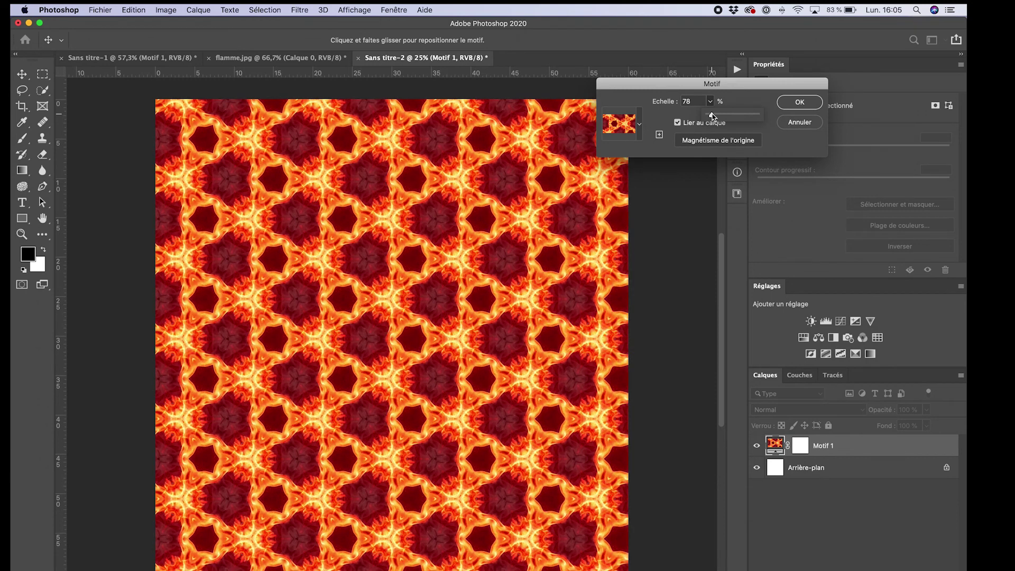